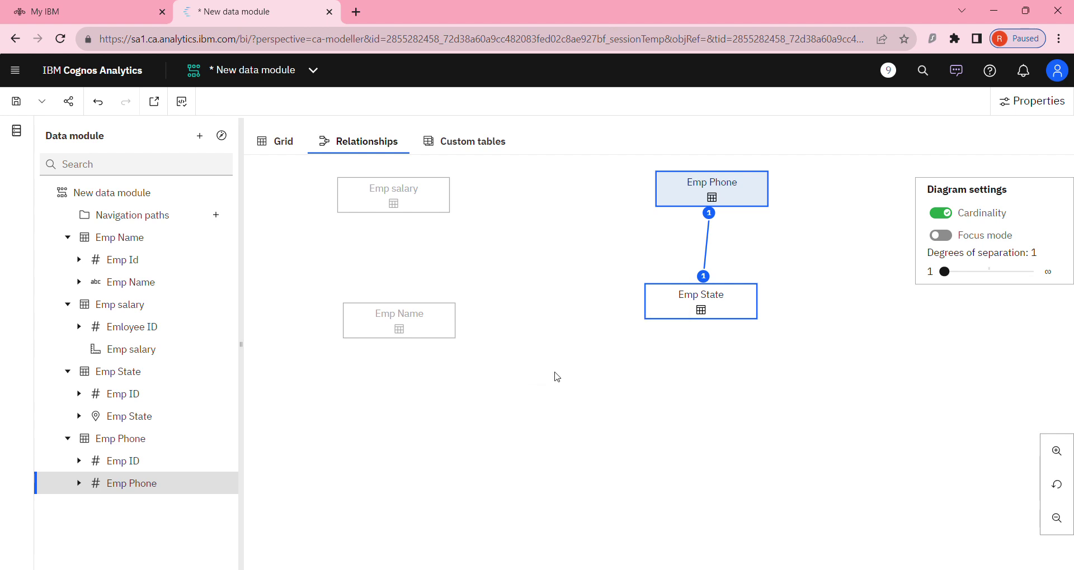
Remove the relationship between Emp Phone and Emp State, and rearrange the four tables so Emp salary sits in the middle
right_click(706, 267)
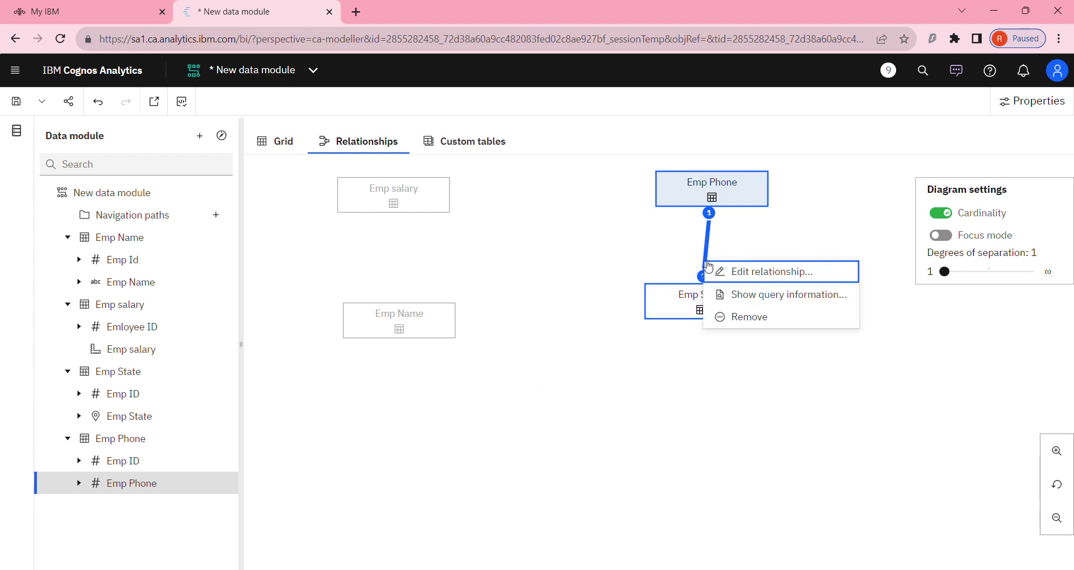
left_click(736, 315)
left_click_drag(706, 212, 693, 222)
left_click_drag(426, 201, 582, 291)
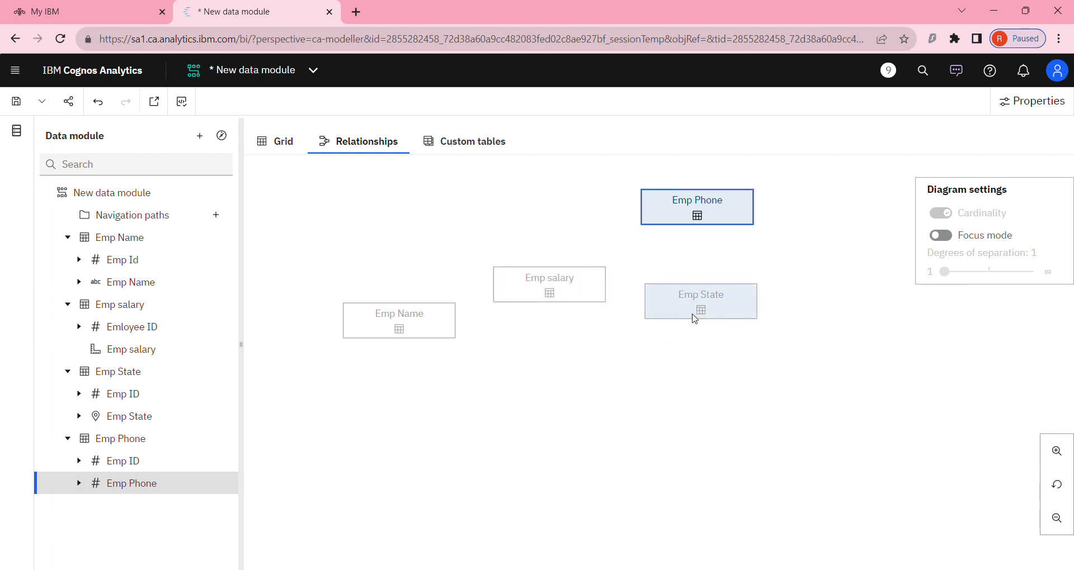
left_click_drag(693, 314, 732, 386)
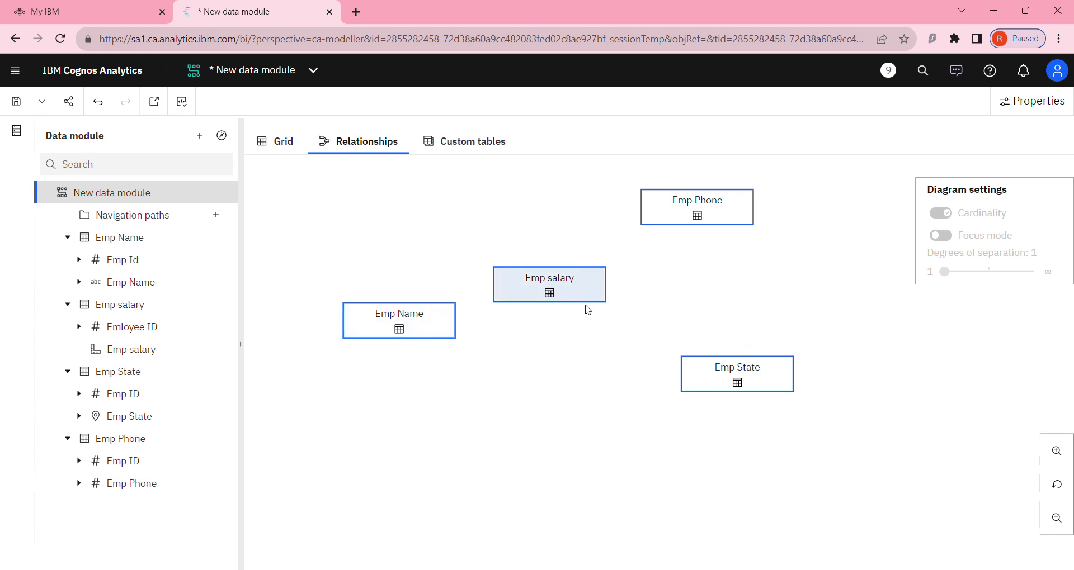
left_click_drag(726, 379, 529, 399)
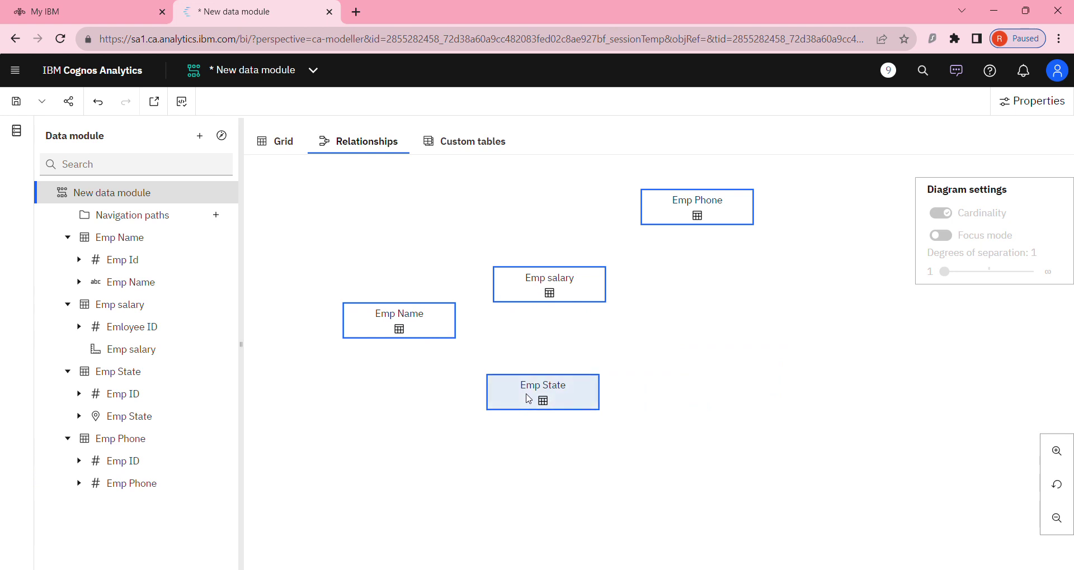
left_click_drag(409, 329, 358, 218)
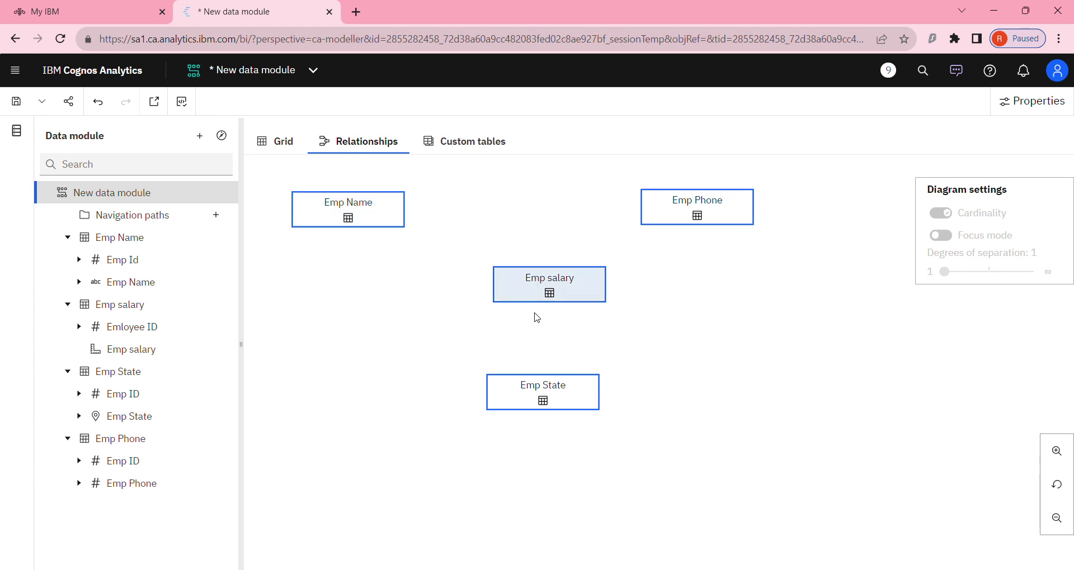
Start a new relationship from Emp salary to Emp Name, selecting Emloyee ID and Emp Id as the columns to match
right_click(501, 280)
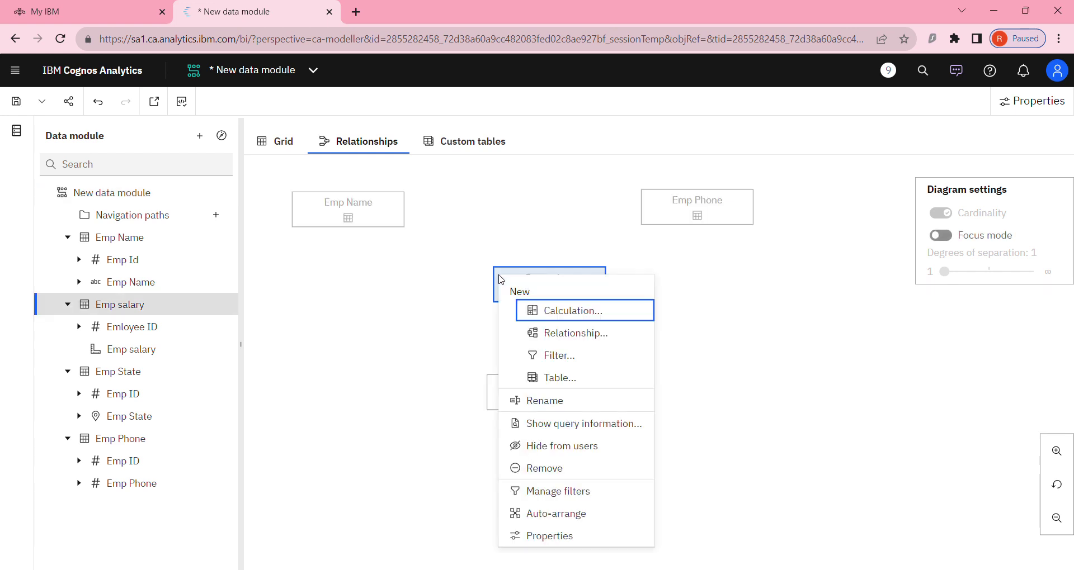
left_click(540, 334)
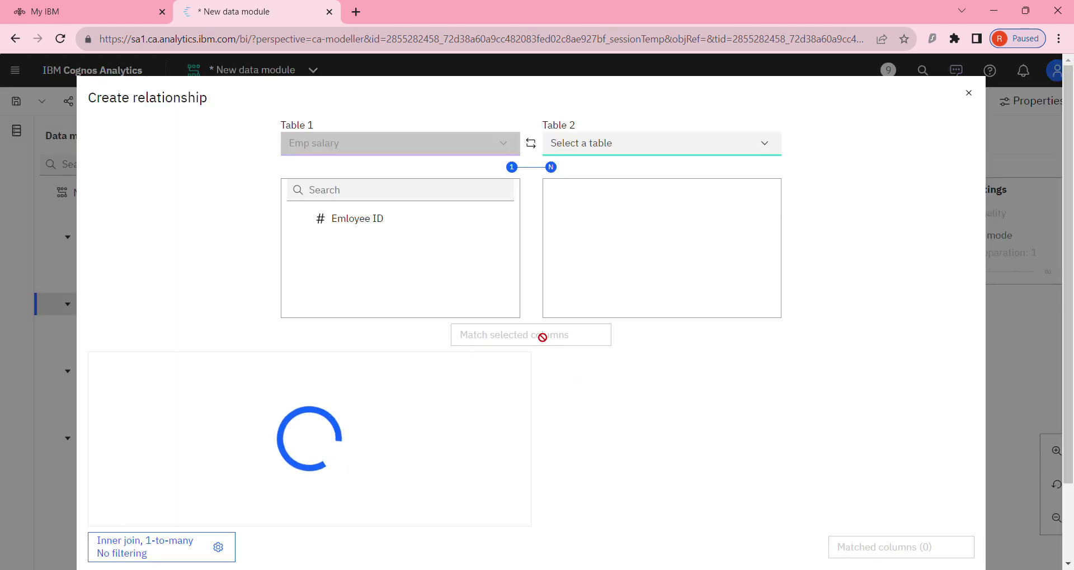
left_click(617, 144)
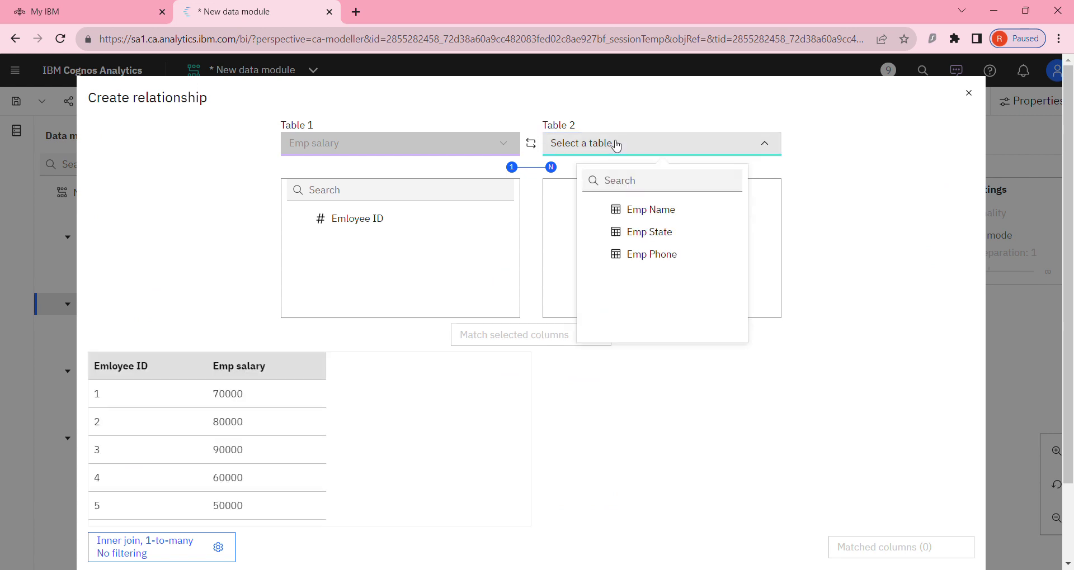
left_click(642, 216)
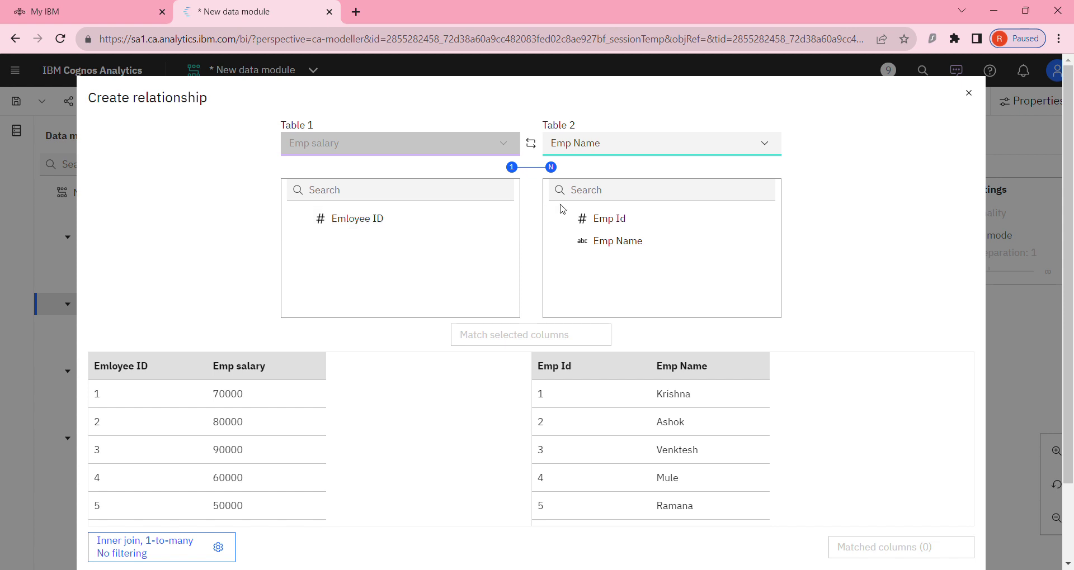
left_click(432, 227)
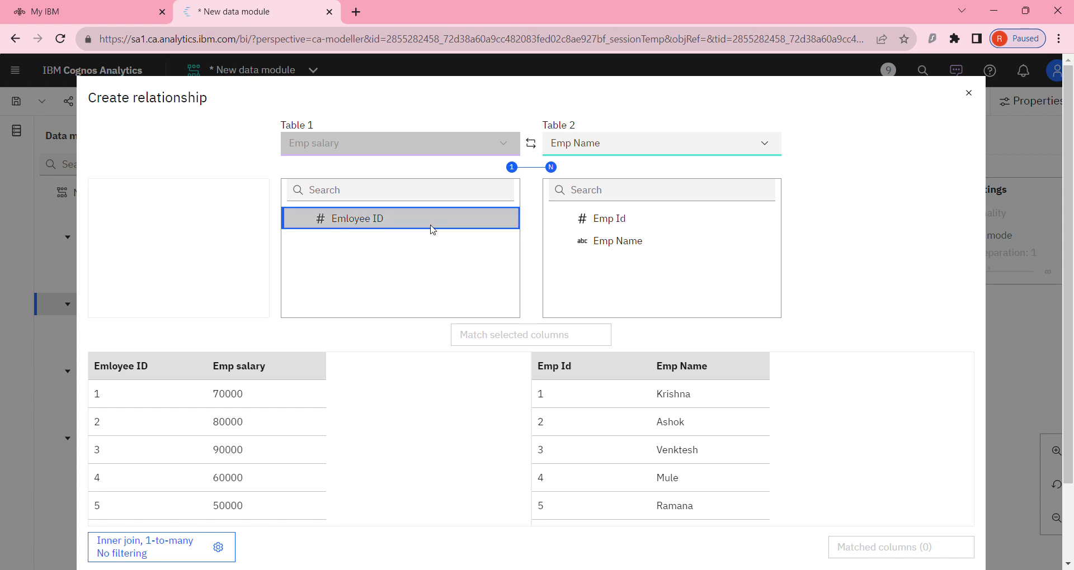
left_click(638, 218)
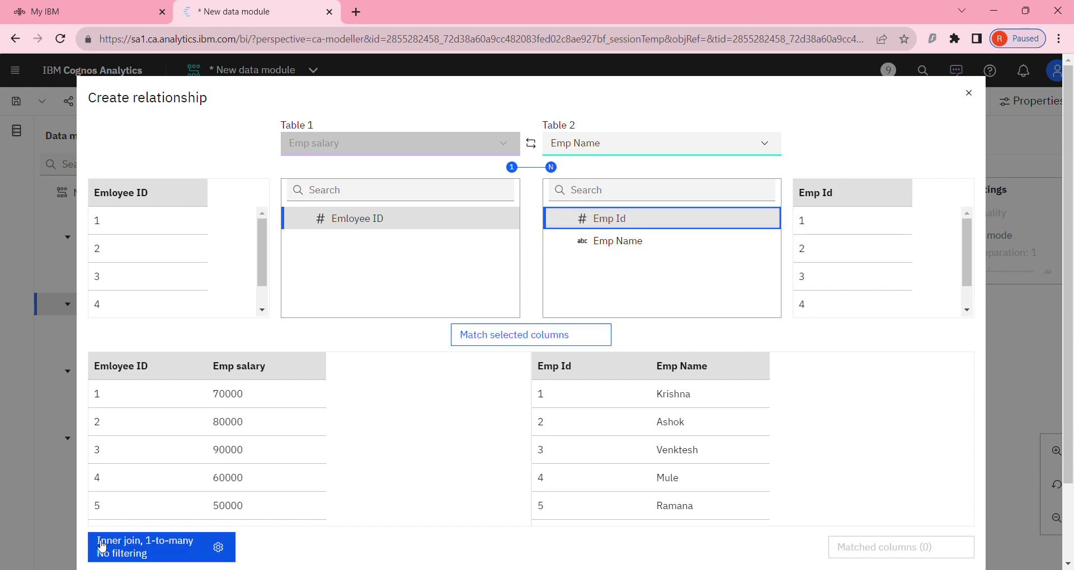
Set the cardinality of the Emp salary to Emp Name relationship to 1-to-1
left_click(173, 552)
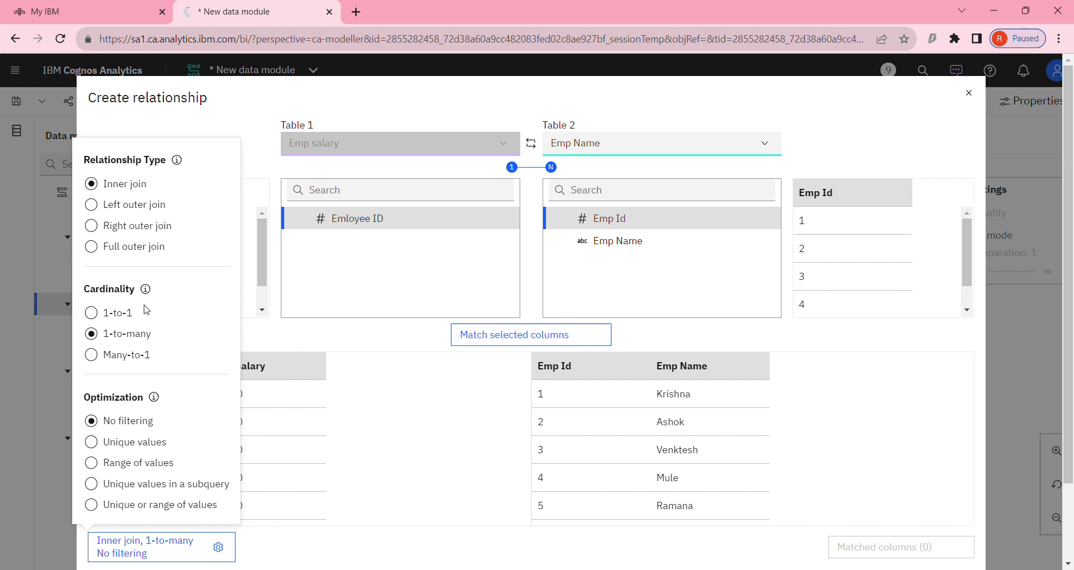
left_click(115, 314)
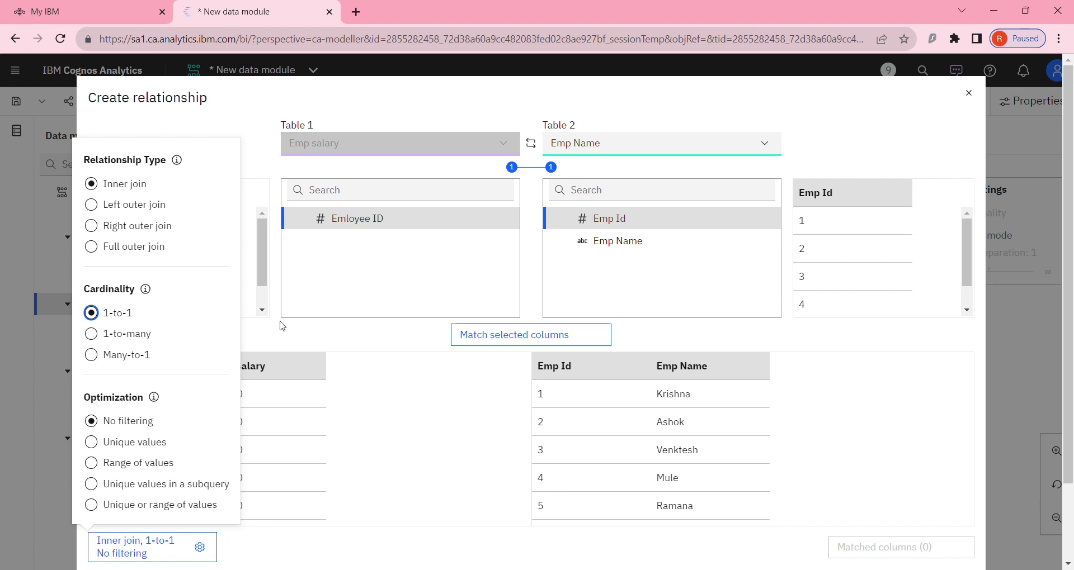
left_click(516, 345)
Match the selected Emloyee ID and Emp Id columns, refresh the data preview and confirm the relationship
scroll(511, 342, "down", 1)
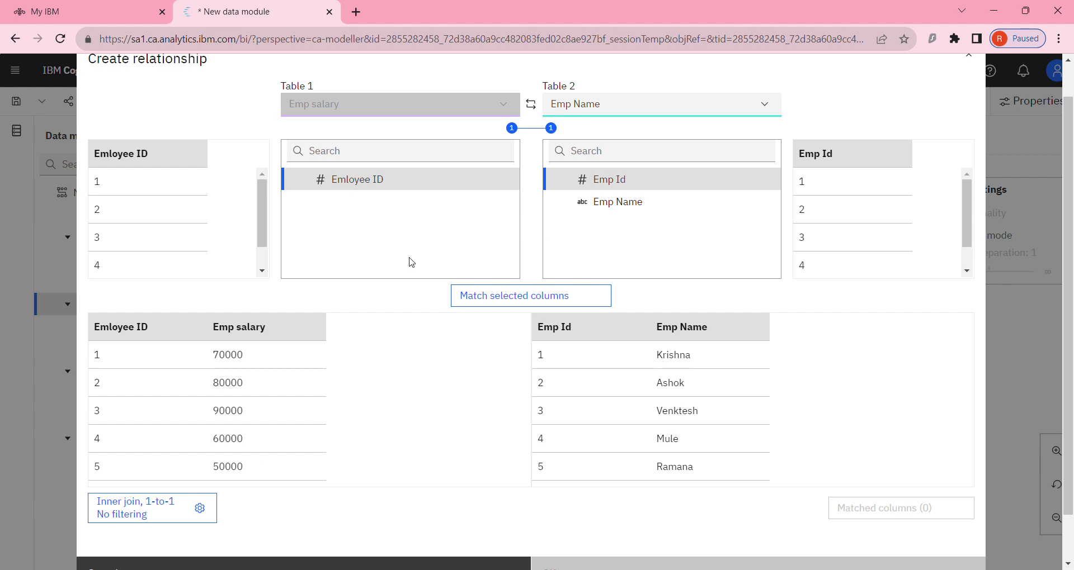
left_click(485, 299)
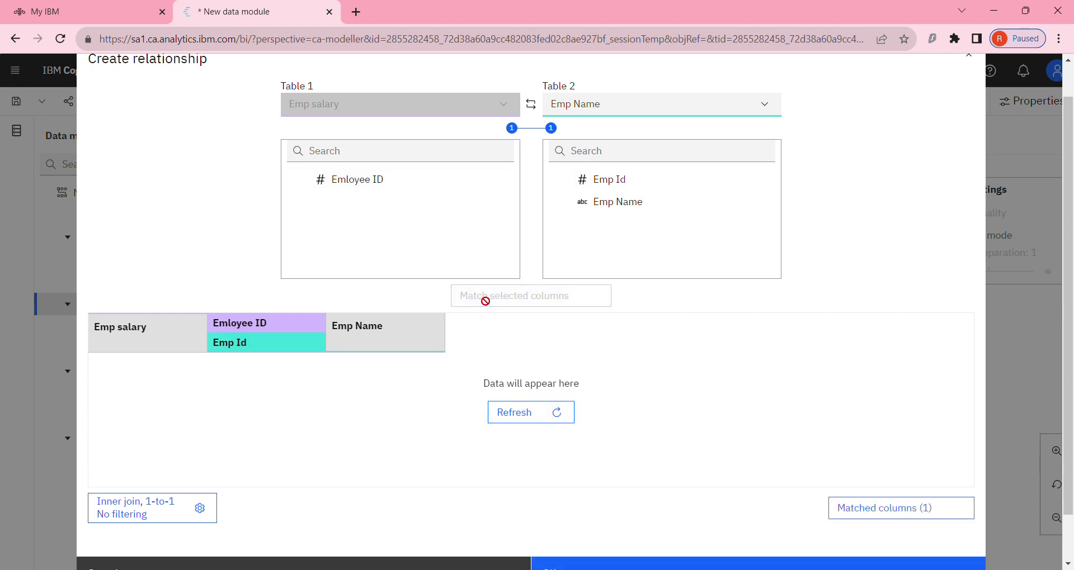
left_click(532, 420)
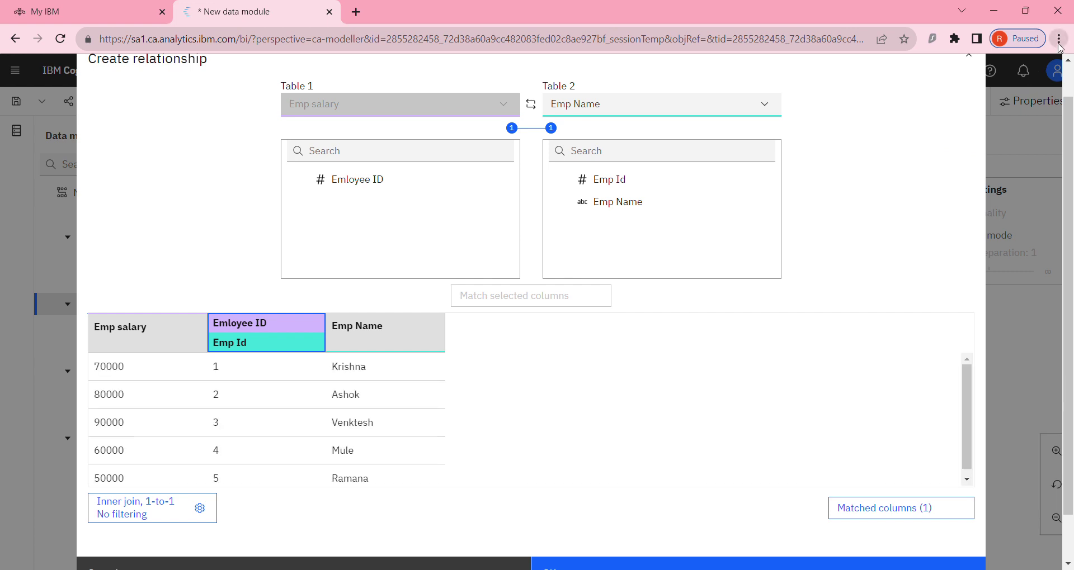
key("ctrl+minus")
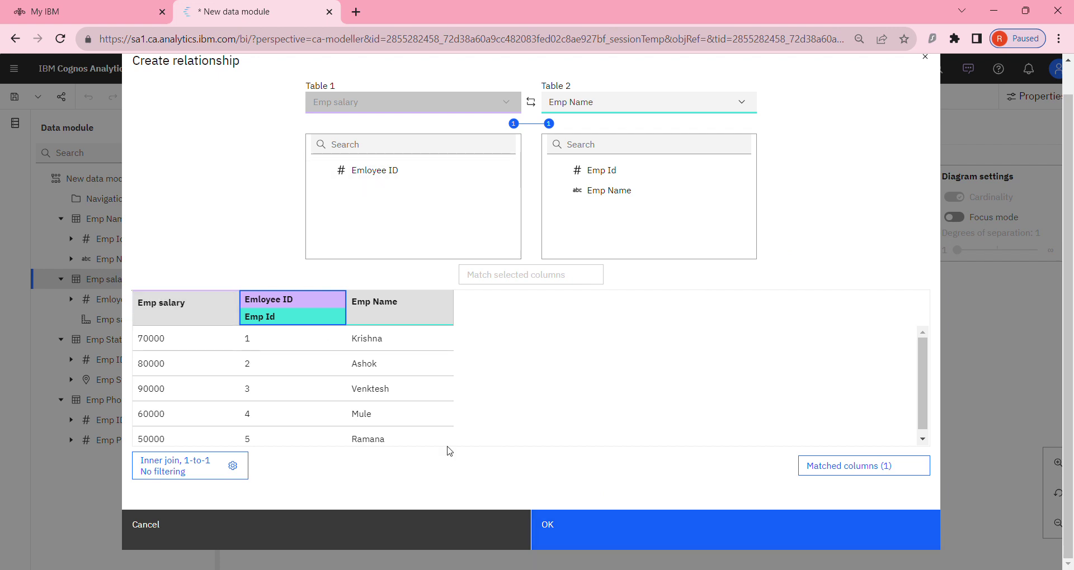
left_click(586, 530)
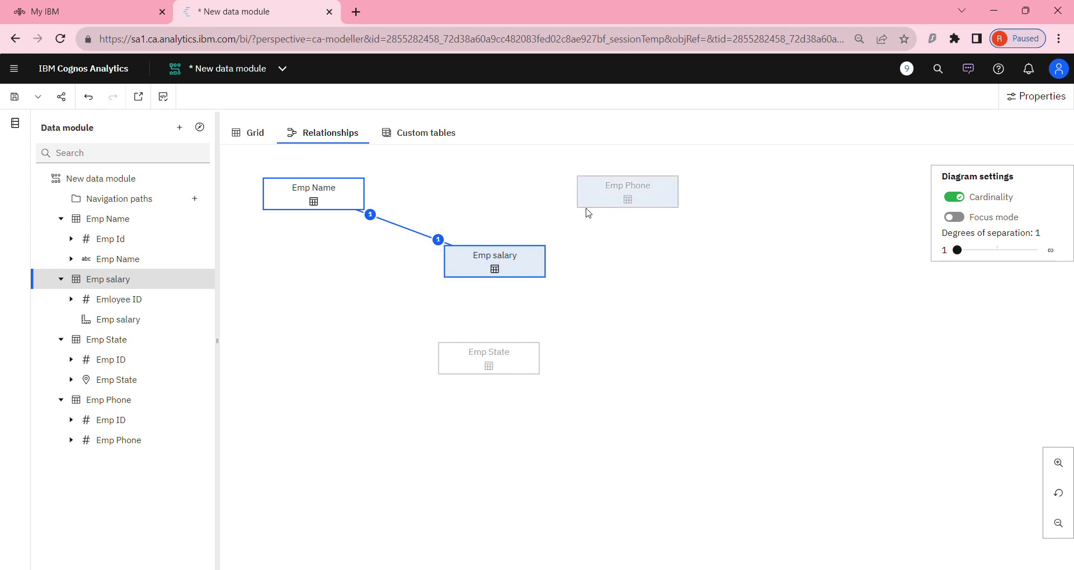
Start a new relationship from Emp salary to Emp State, selecting Emloyee ID and Emp ID as the columns to match
right_click(513, 269)
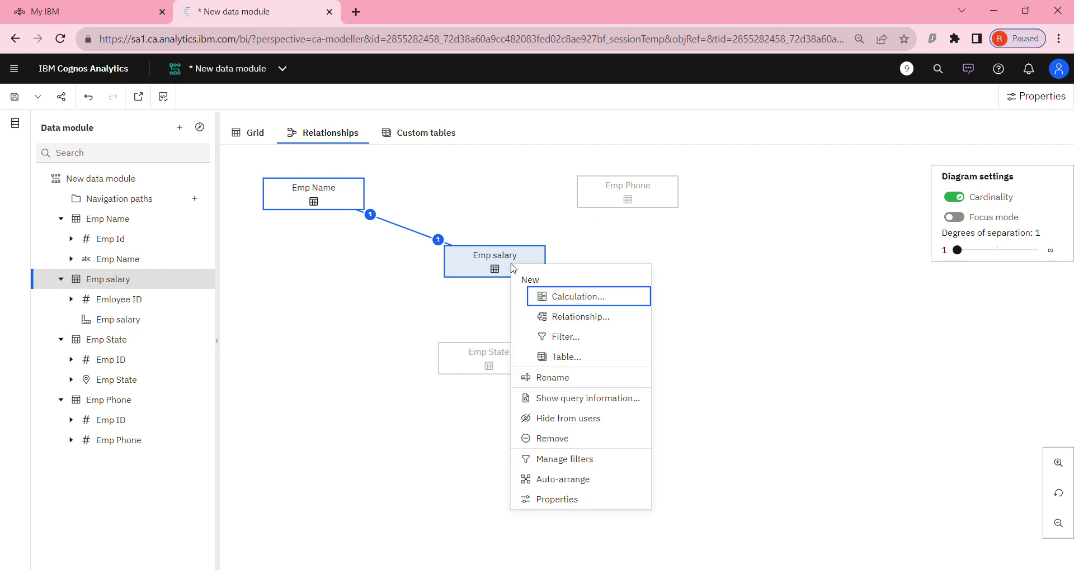
left_click(559, 318)
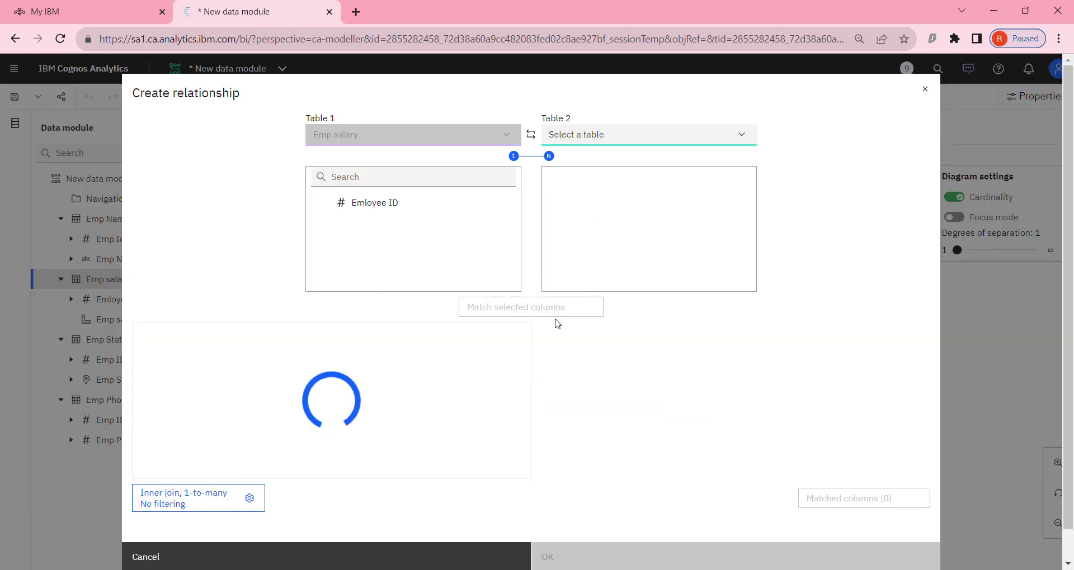
left_click(600, 144)
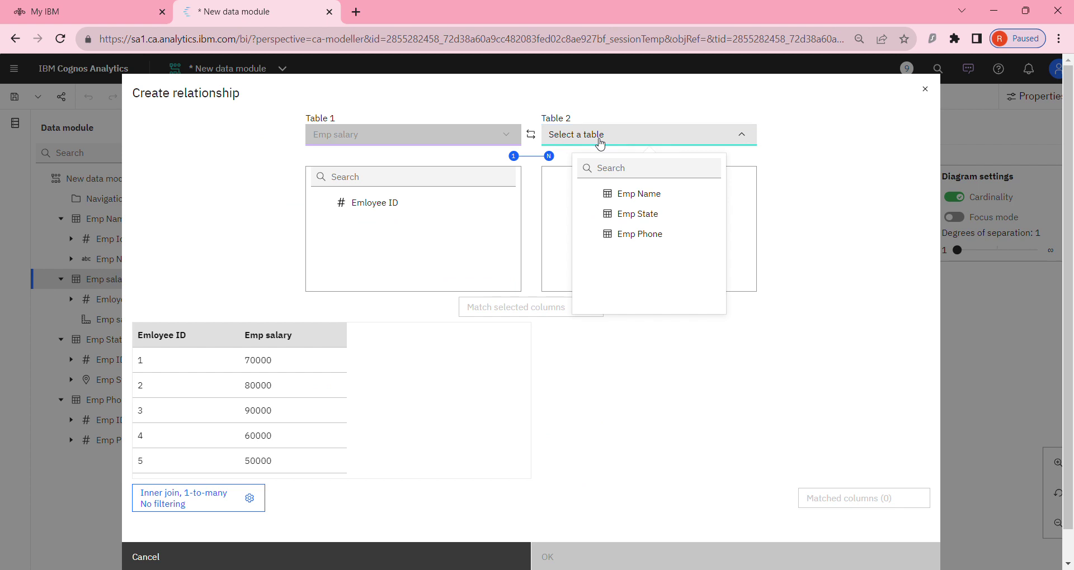
left_click(621, 214)
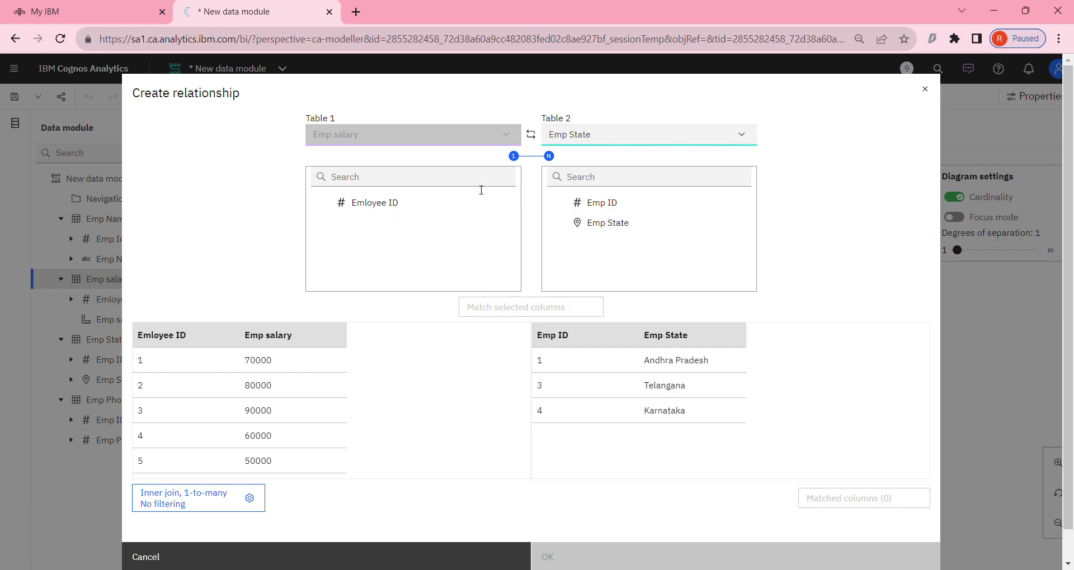
left_click(462, 203)
left_click(586, 210)
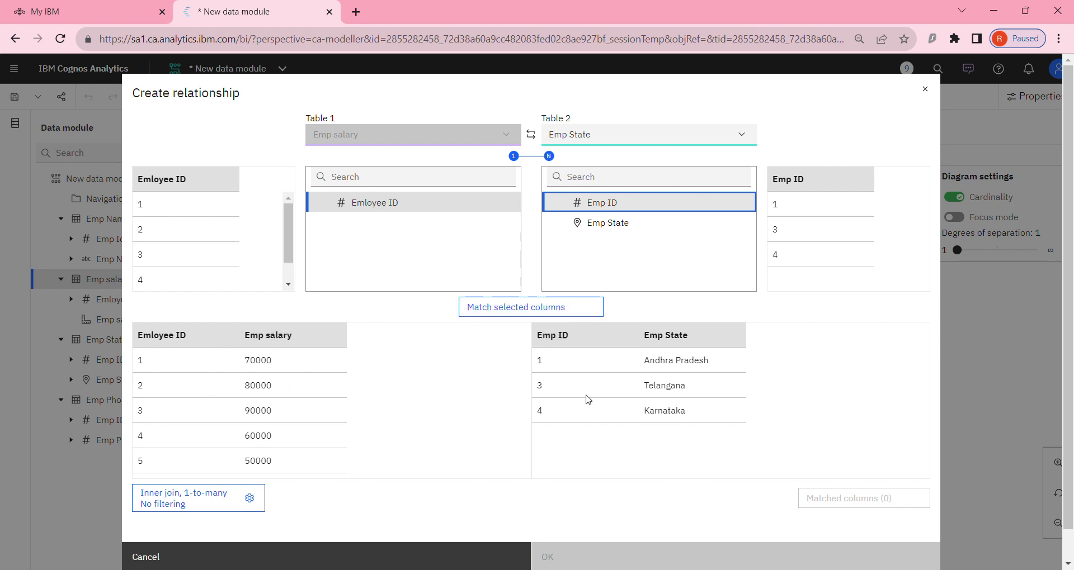
Set the Emp salary to Emp State relationship to a left outer join with 1-to-1 cardinality
left_click(256, 501)
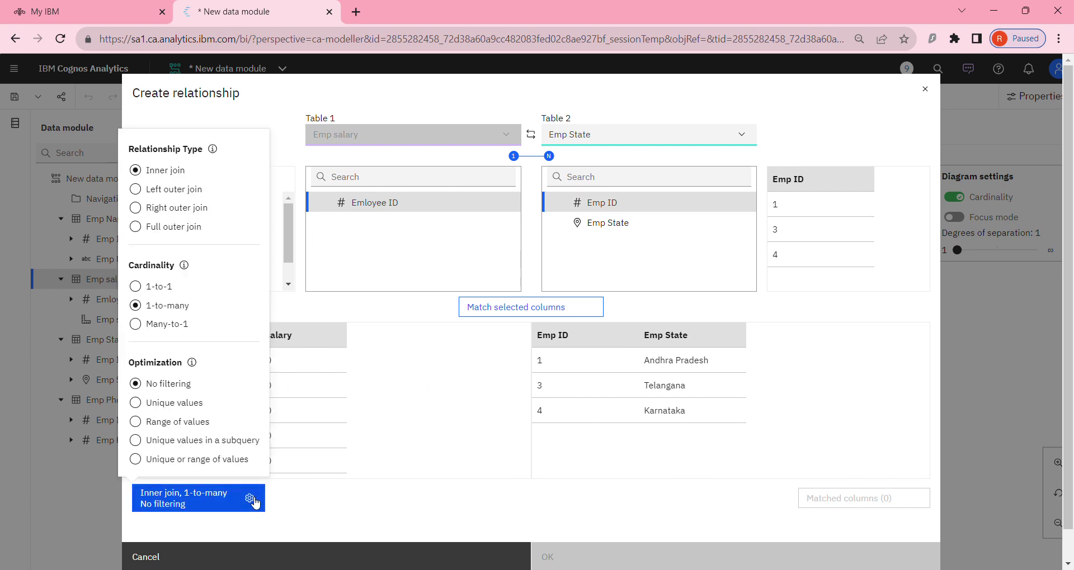
left_click(186, 193)
left_click(169, 291)
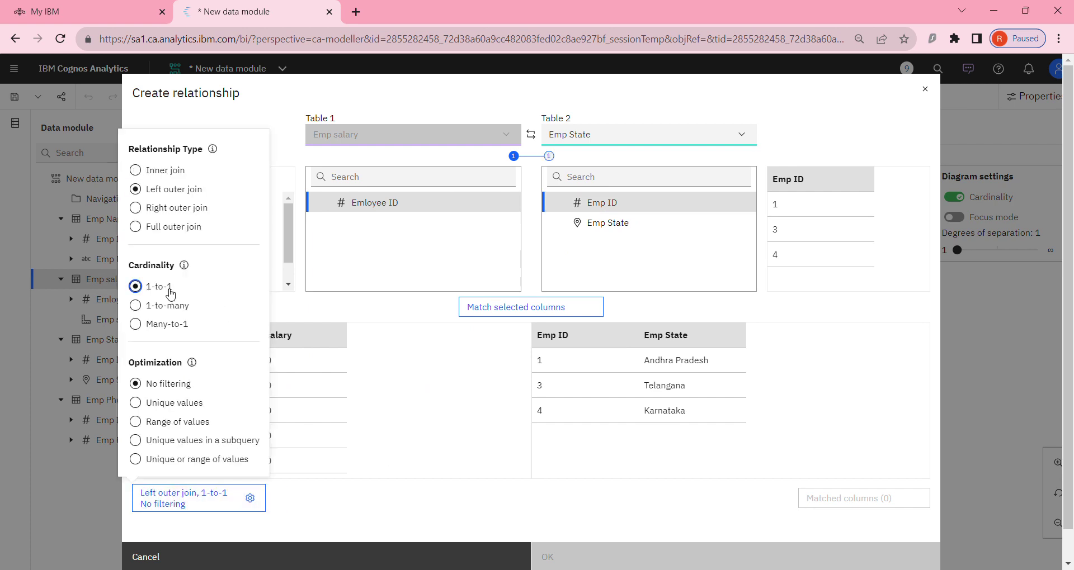
left_click(510, 311)
Match the selected Emp salary and Emp State ID columns, refresh the joined data preview and confirm the relationship
left_click(511, 309)
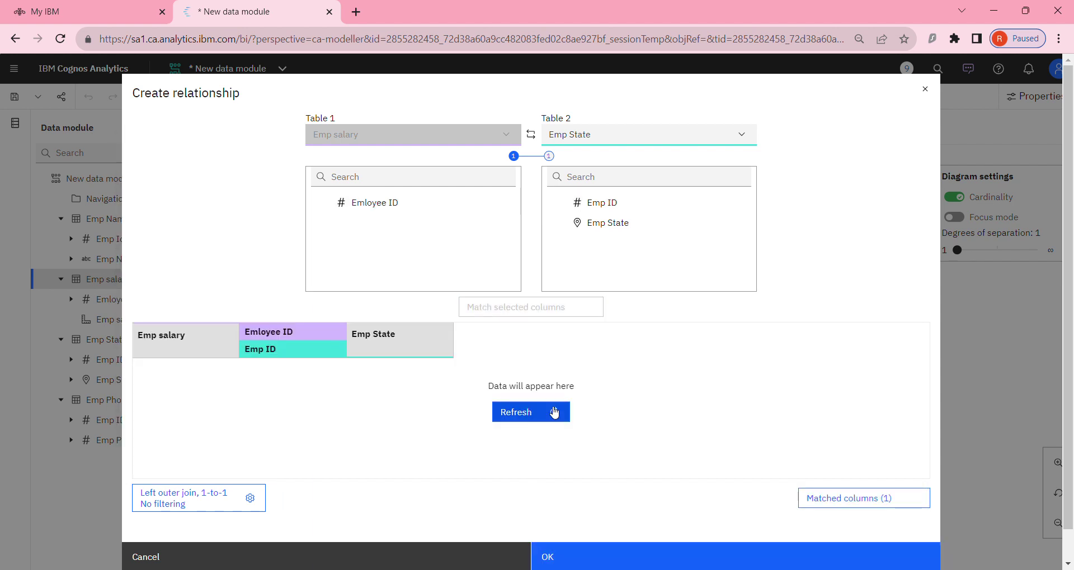
left_click(554, 413)
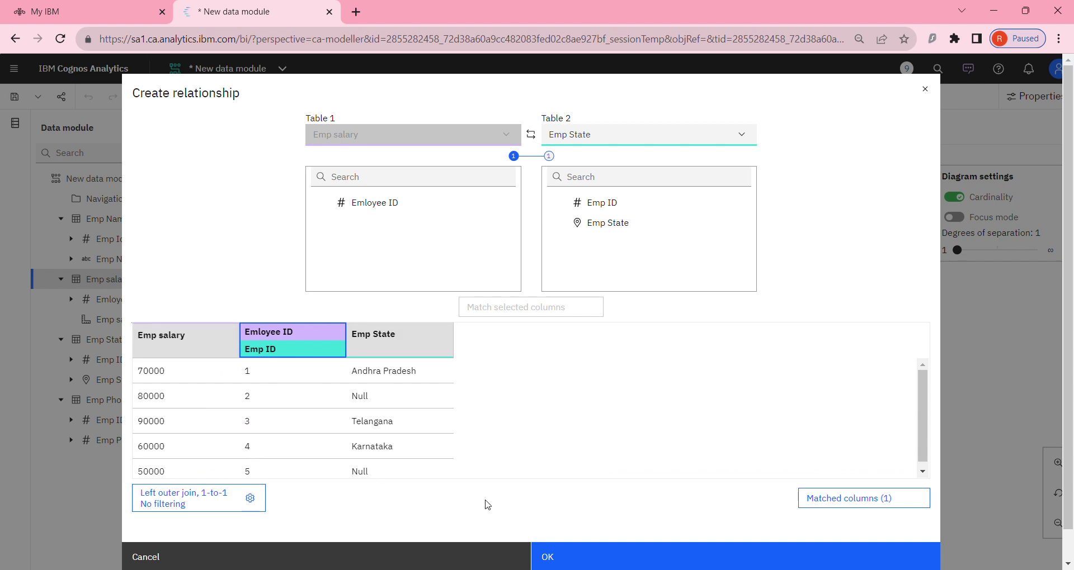
left_click(566, 556)
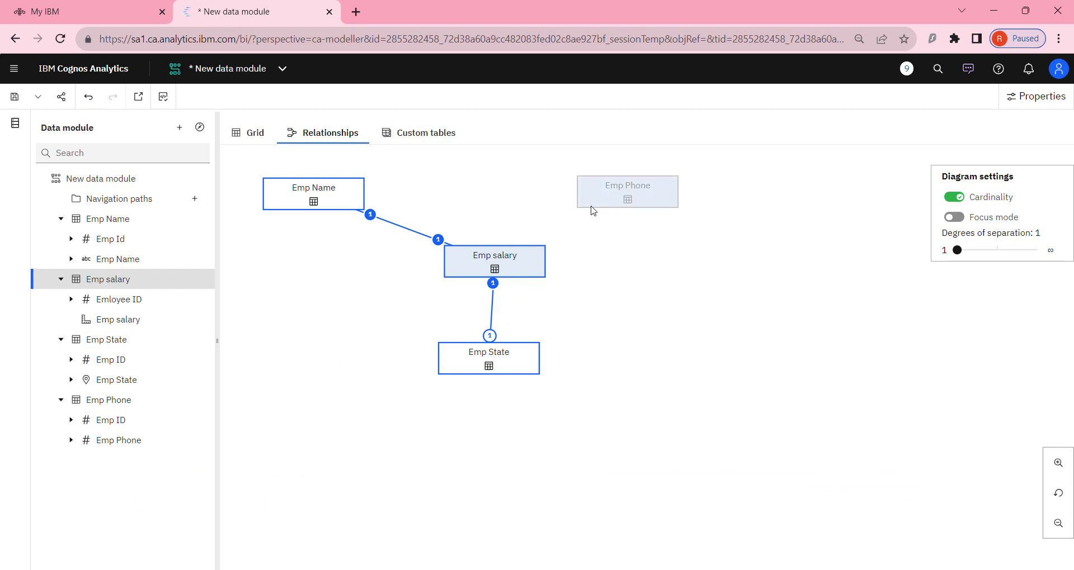
Start a new relationship from Emp salary with Emp Phone as the second table
right_click(543, 256)
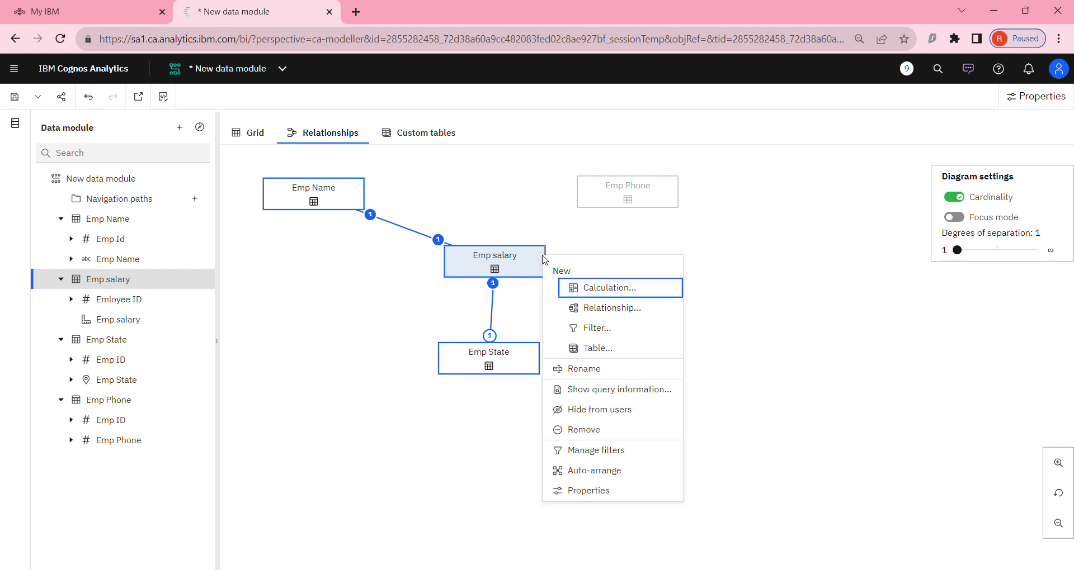
left_click(584, 307)
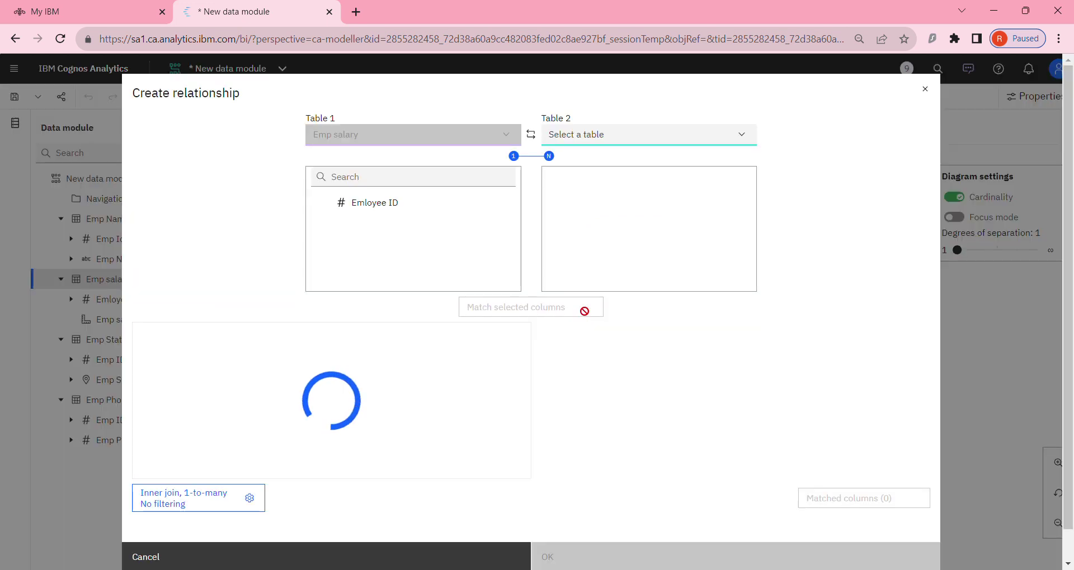
left_click(602, 144)
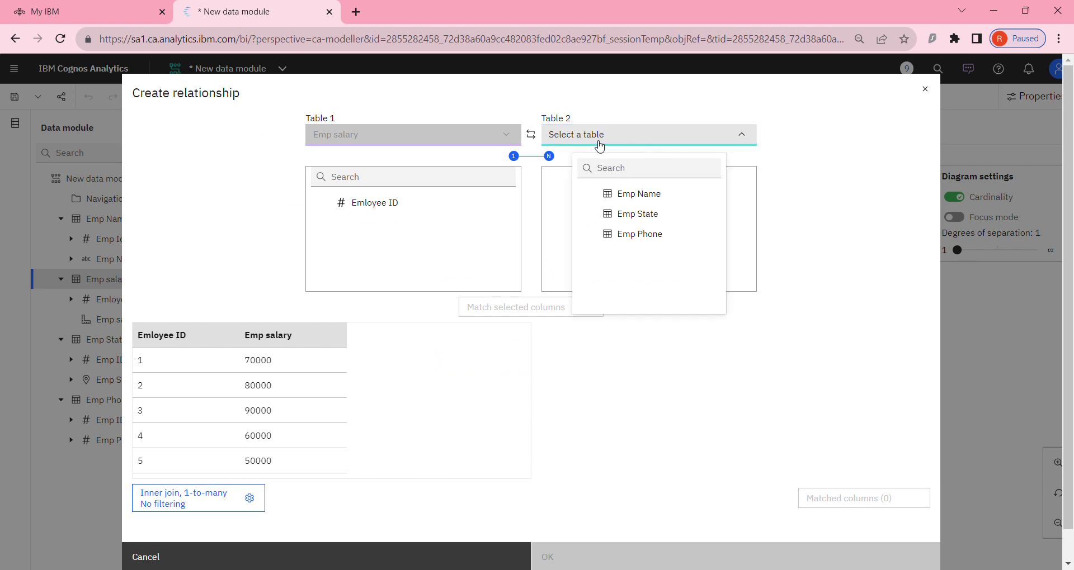
left_click(614, 233)
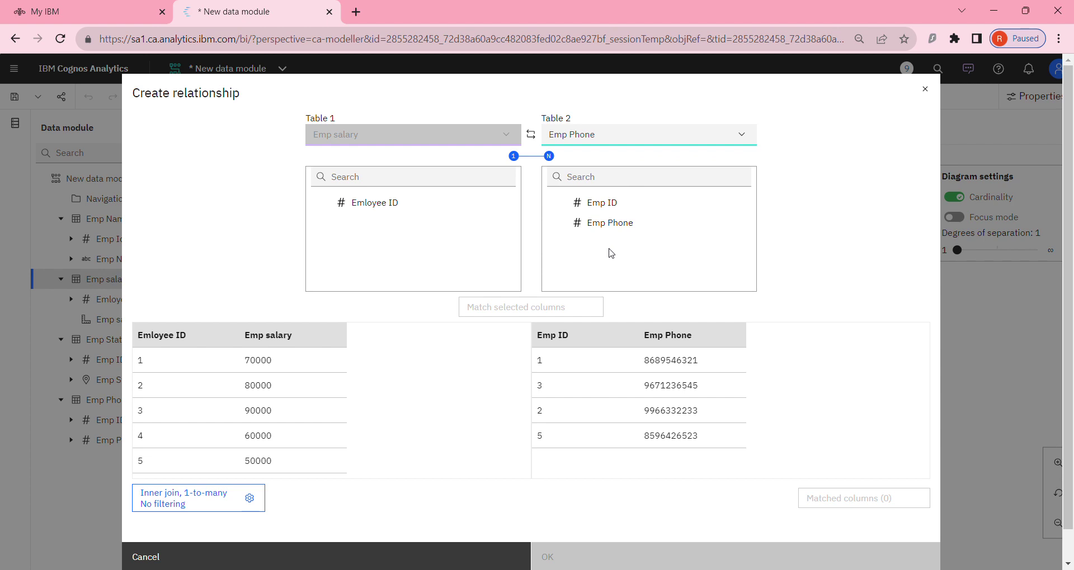
Set the Emp salary to Emp Phone relationship to a left outer join with 1-to-1 cardinality
left_click(249, 498)
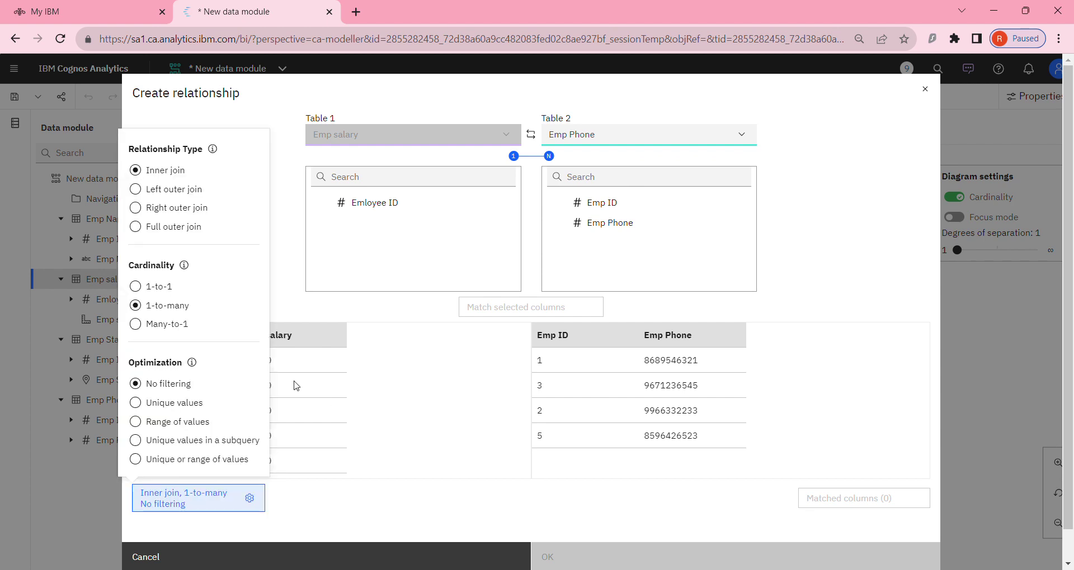
left_click(191, 195)
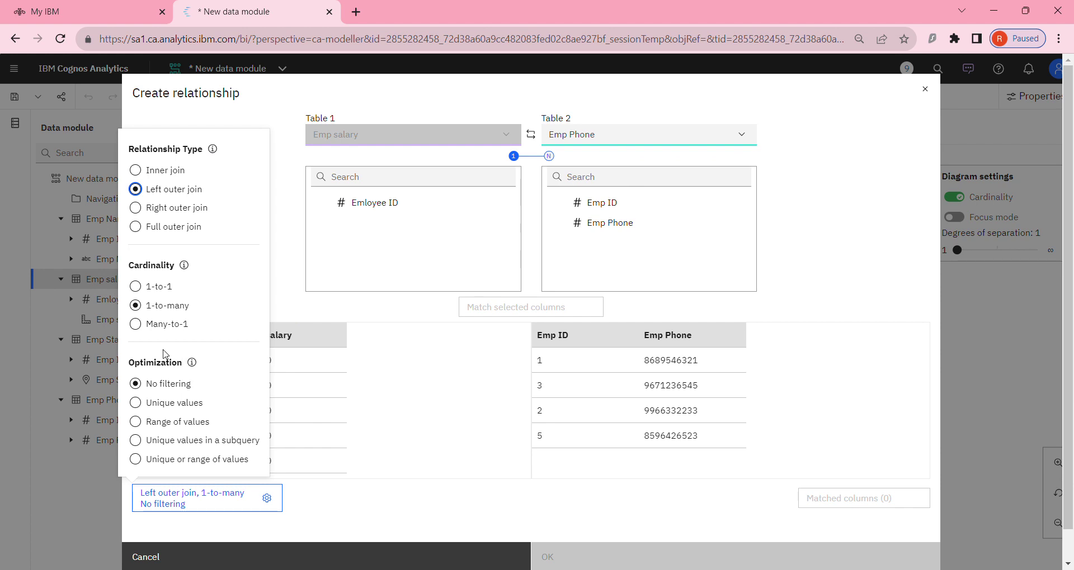
left_click(157, 292)
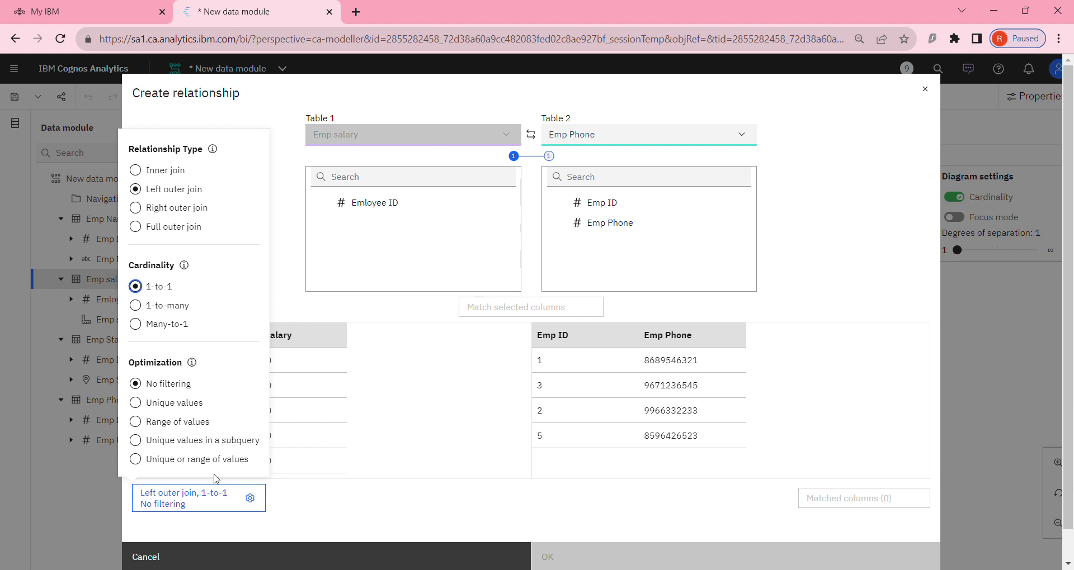
Match Emp salary's Emloyee ID with Emp Phone's Emp ID, refresh the joined data preview and confirm the relationship
left_click(394, 520)
scroll(514, 445, "down", 1)
scroll(515, 446, "up", 1)
left_click(375, 202)
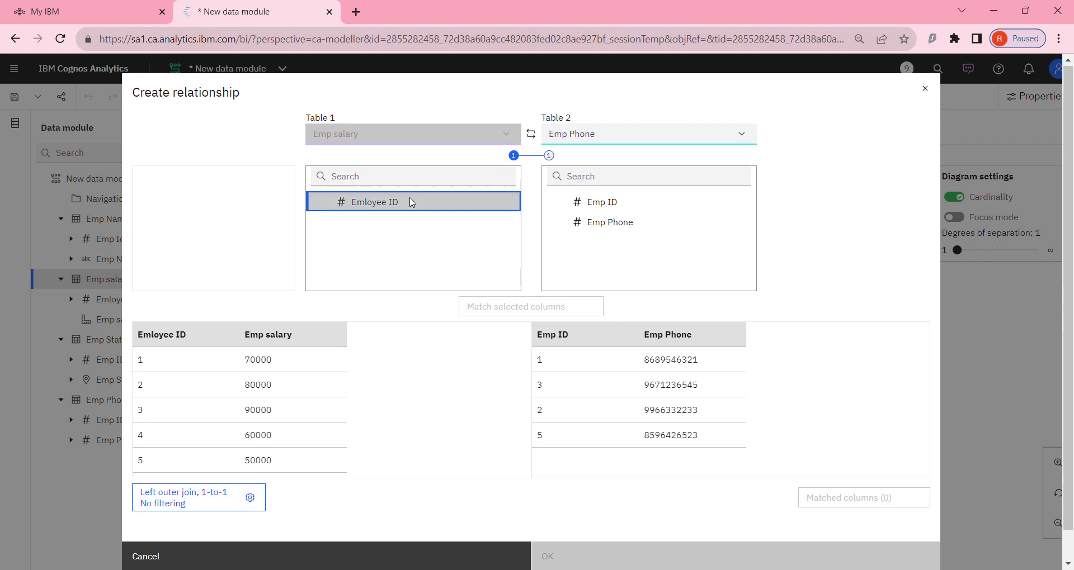
left_click(579, 205)
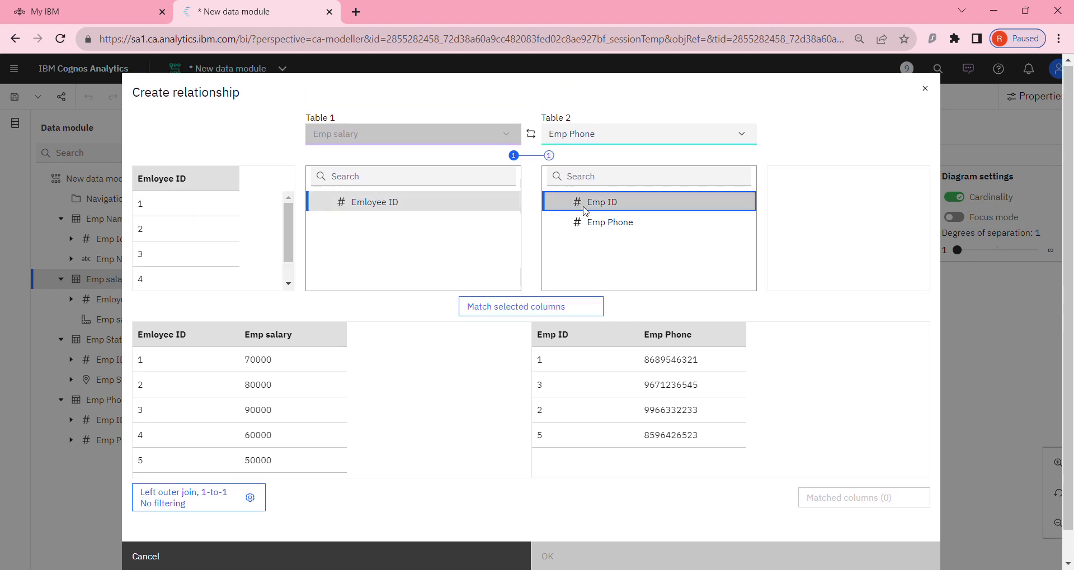
left_click(534, 318)
left_click(566, 413)
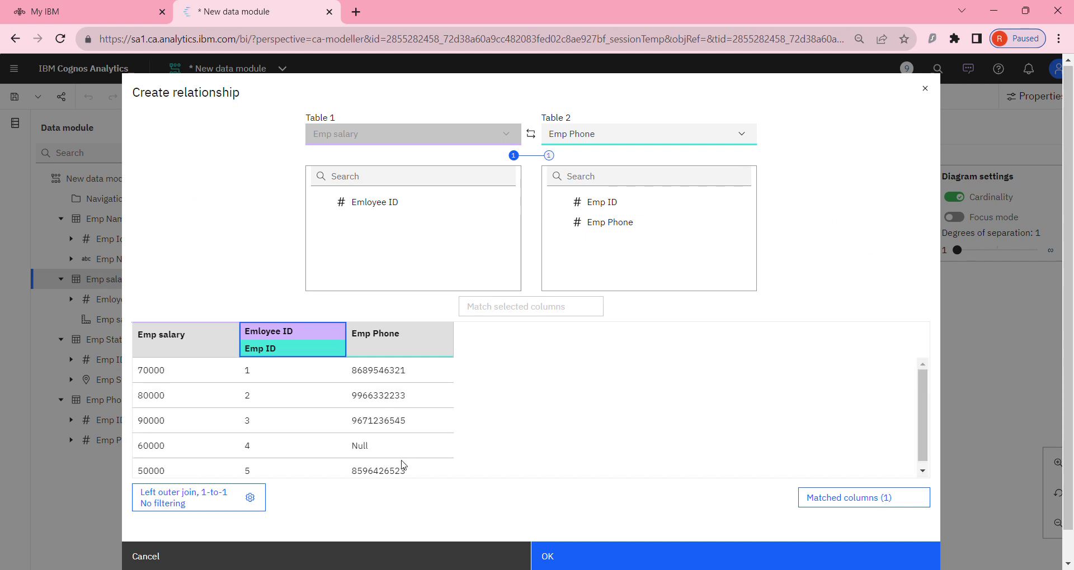
scroll(403, 465, "down", 1)
left_click(555, 555)
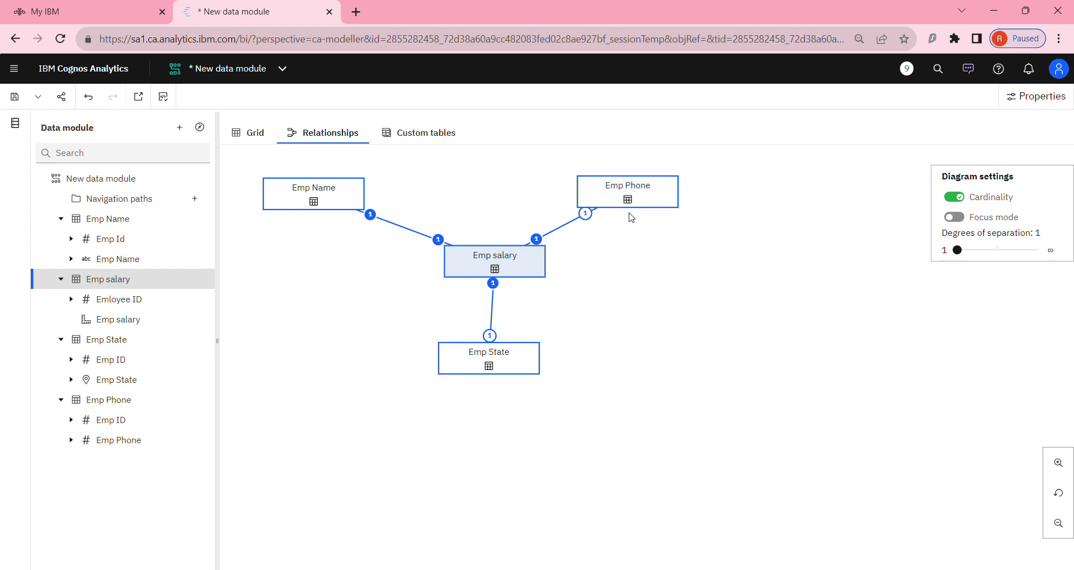
Display the Emp Name table's data in the grid and open the filter settings for its Emp Name column
left_click(258, 143)
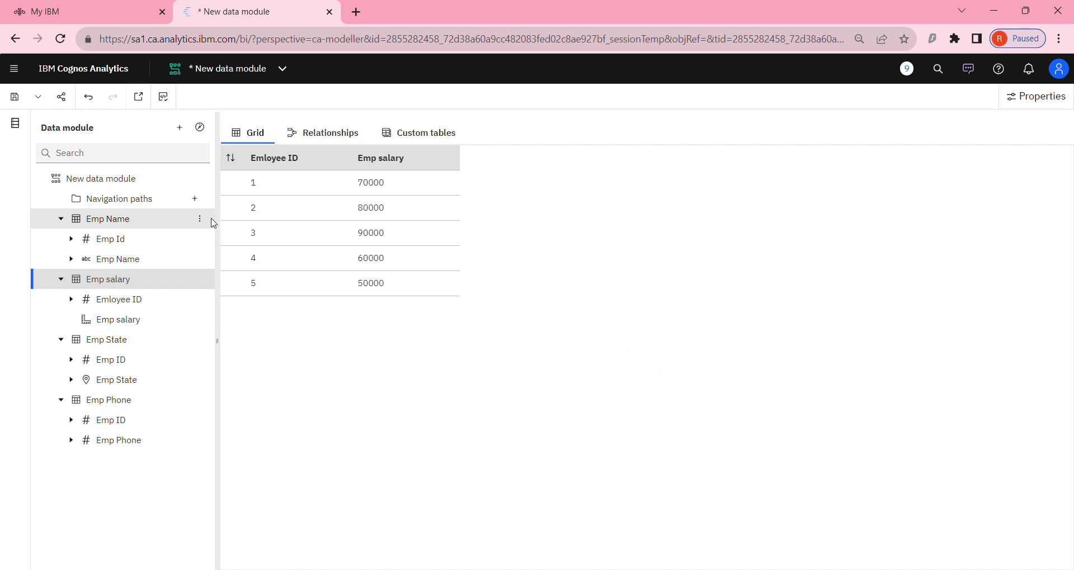
left_click(124, 222)
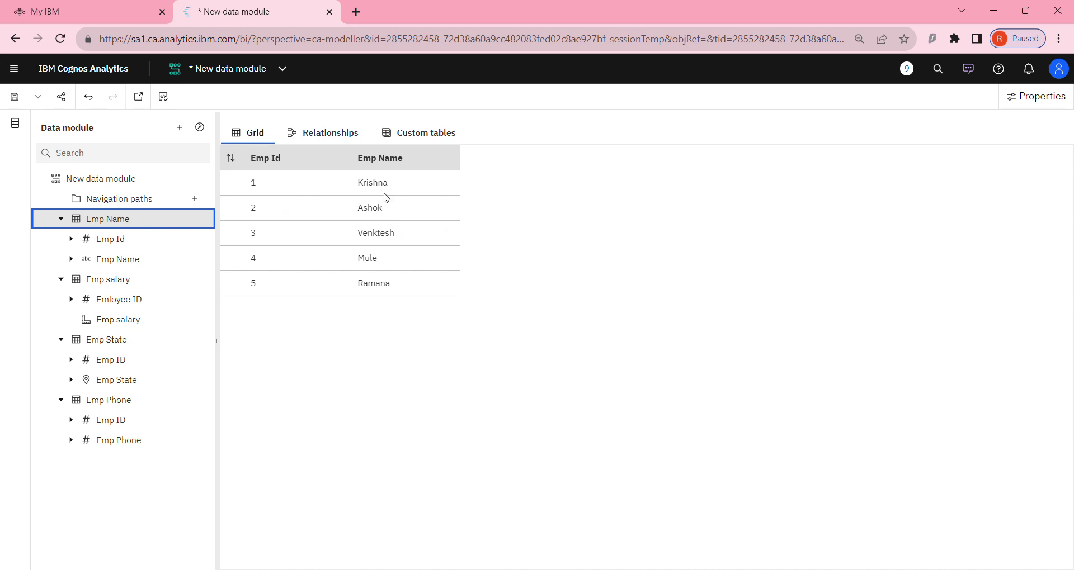
left_click(395, 170)
right_click(394, 170)
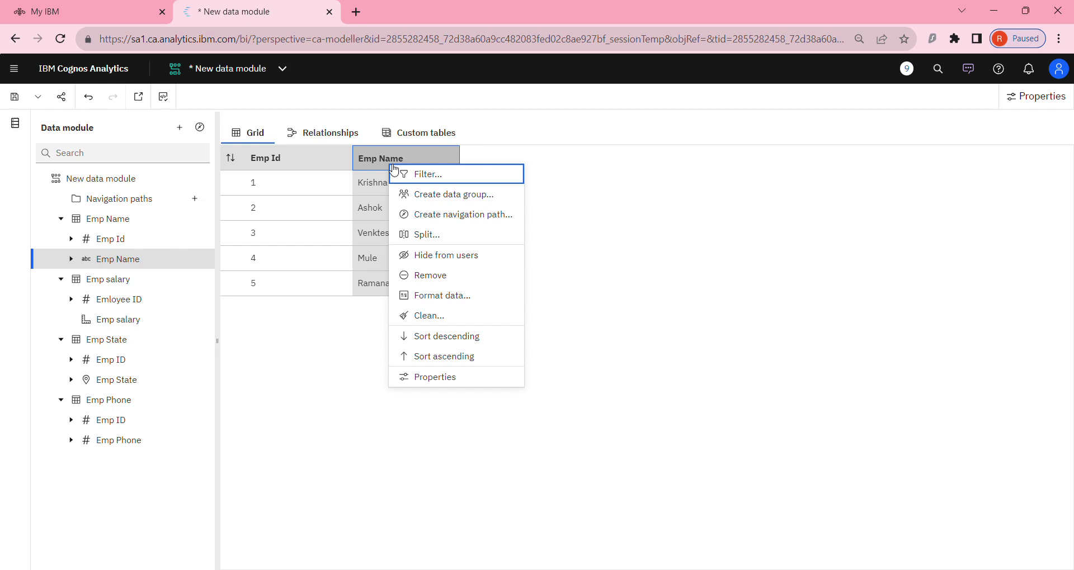
left_click(418, 177)
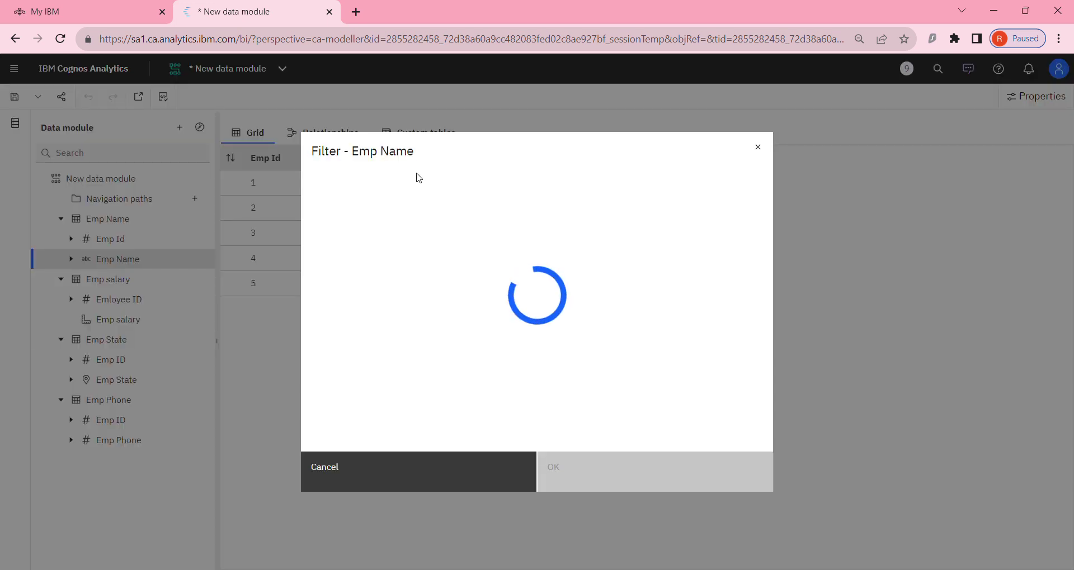